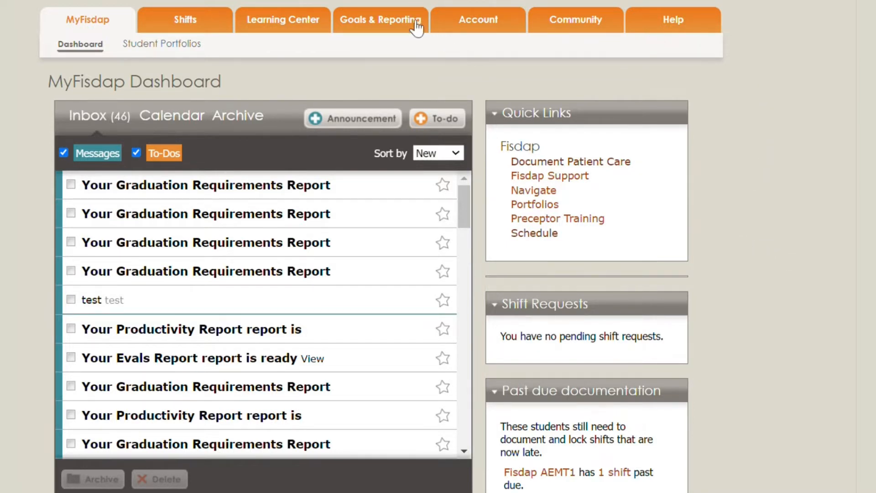
Step: Go to the program's goals and open the New SMC Template
mouse_move(397, 27)
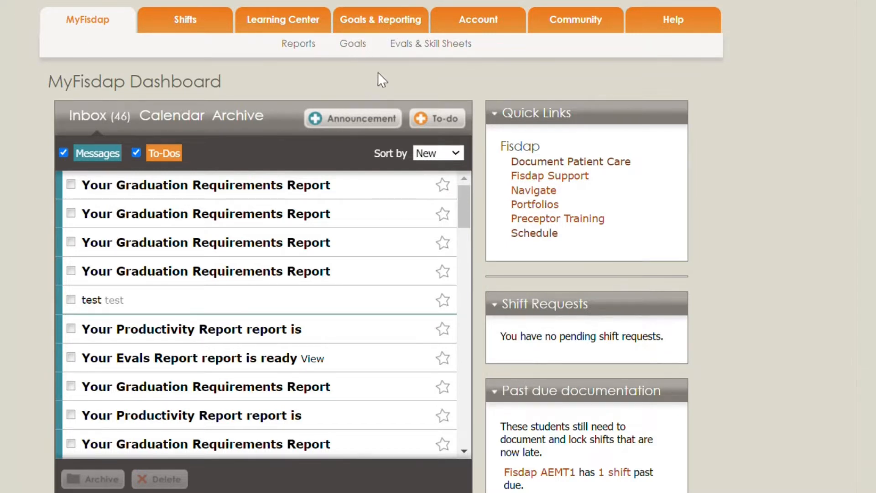
left_click(370, 44)
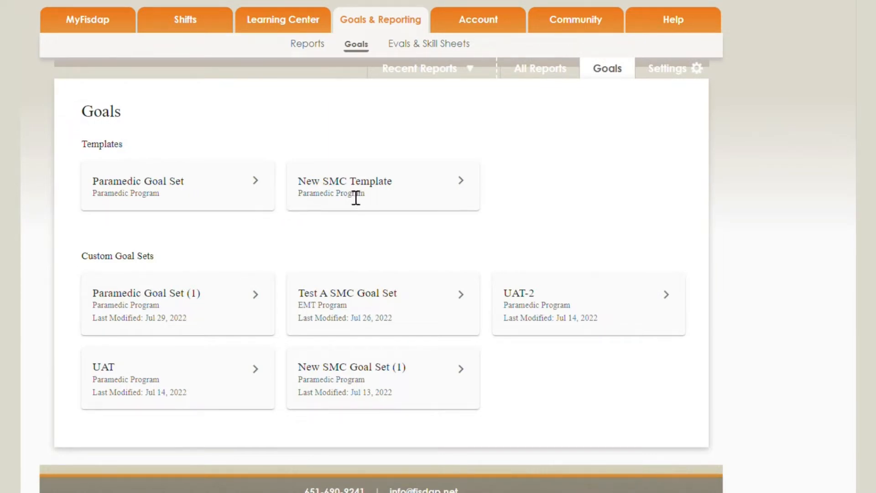
left_click(459, 182)
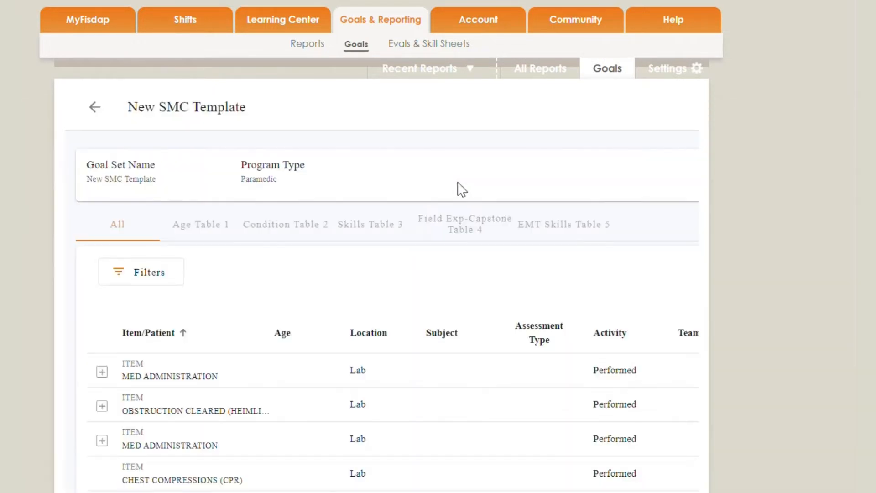
Step: Duplicate the New SMC Template as a goal set named SMC Example with the Paramedic program type
scroll(461, 189, "down", 2)
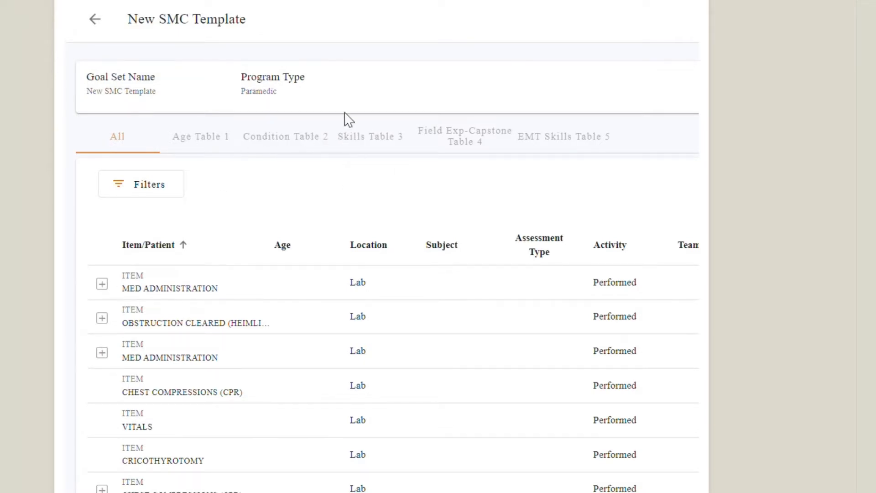
middle_click(521, 81)
middle_click(652, 73)
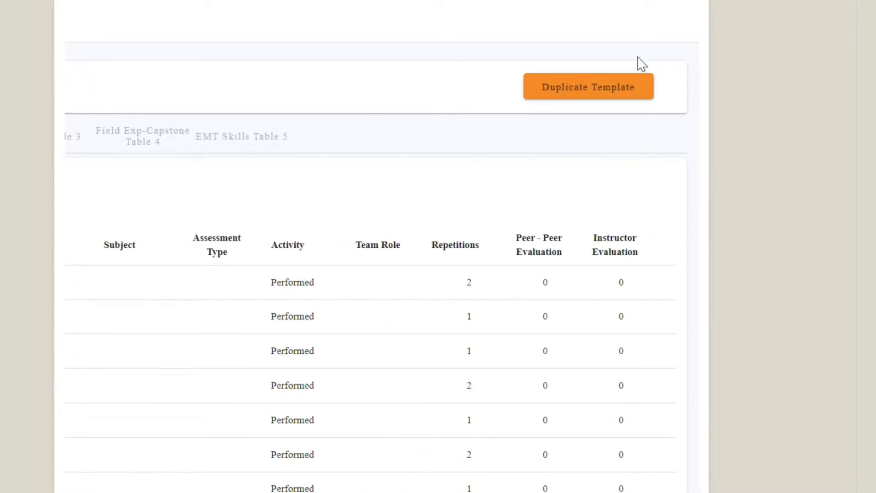
left_click(603, 88)
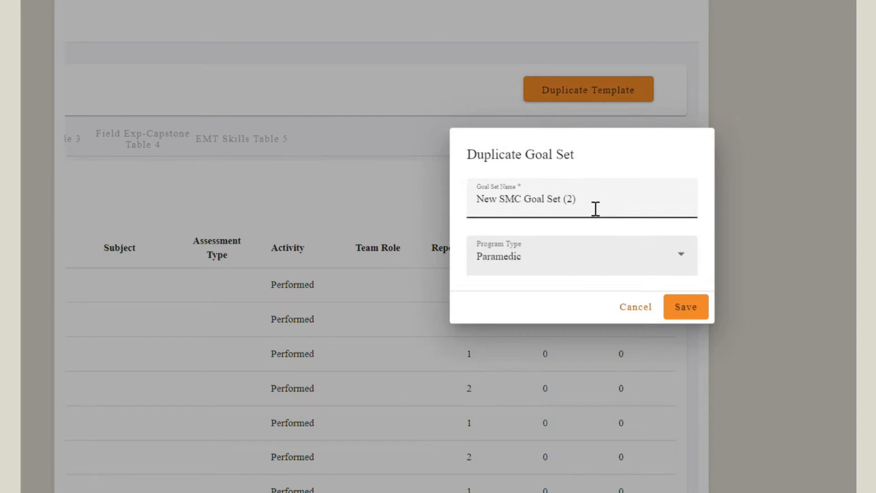
left_click_drag(596, 208, 466, 208)
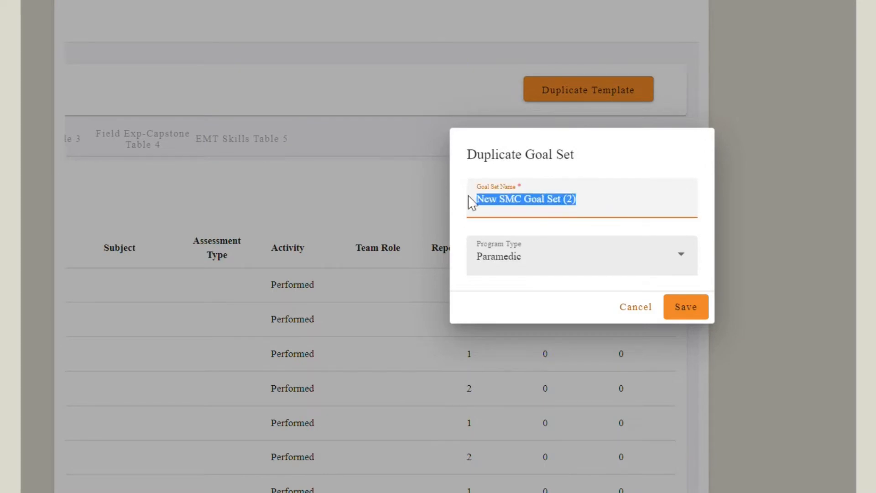
type("SMC Exa")
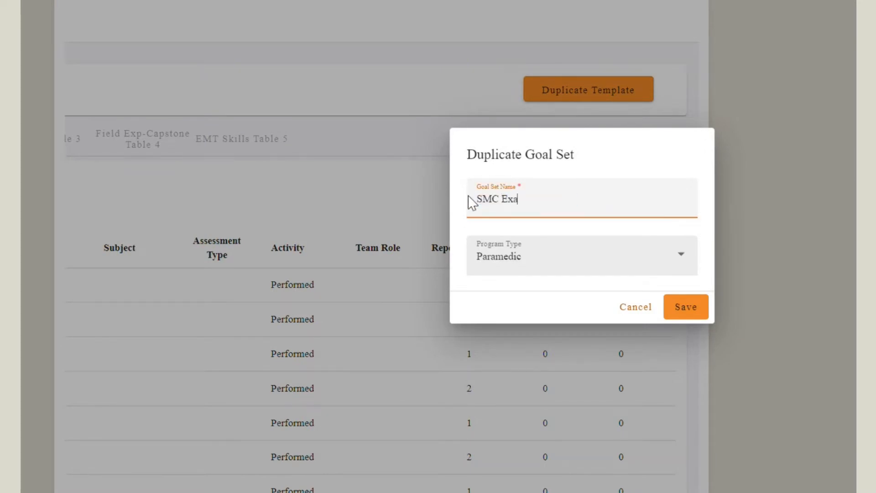
type("mple")
left_click(551, 260)
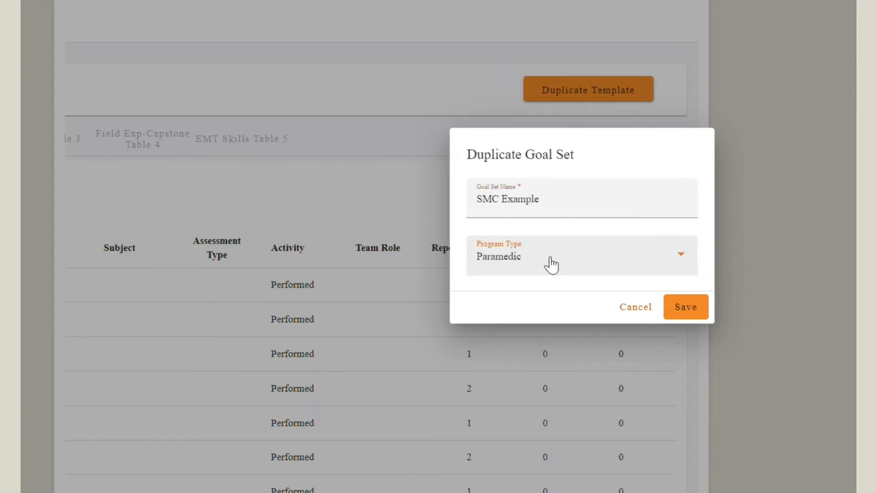
left_click(578, 226)
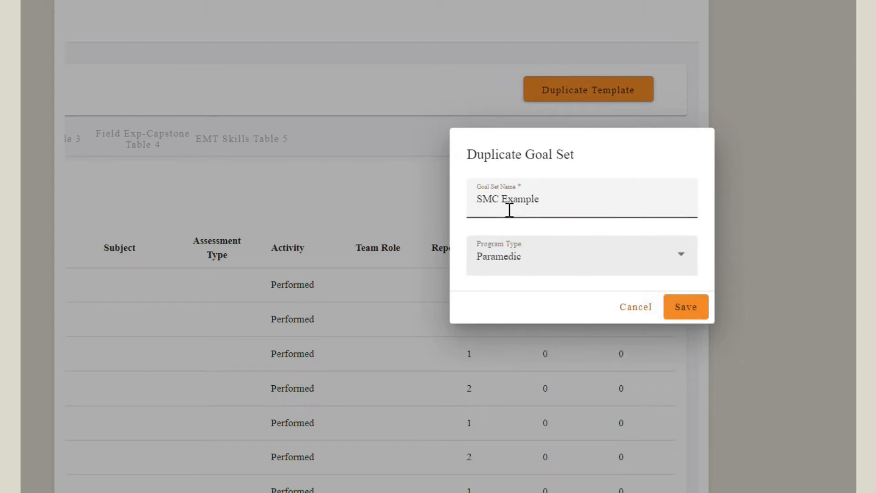
left_click(683, 306)
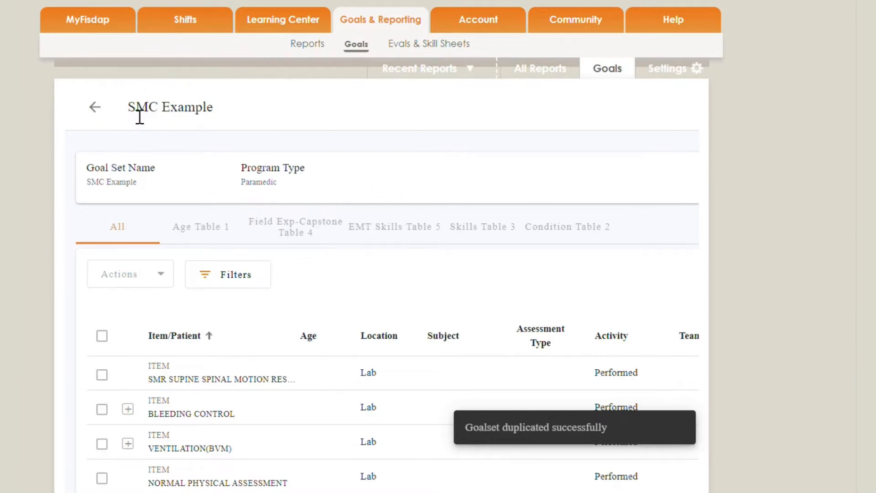
Step: Go through the sub goal sets Age Table 1 and Field Exp-Capstone Table 4 to EMT Skills Table 5
scroll(142, 114, "down", 2)
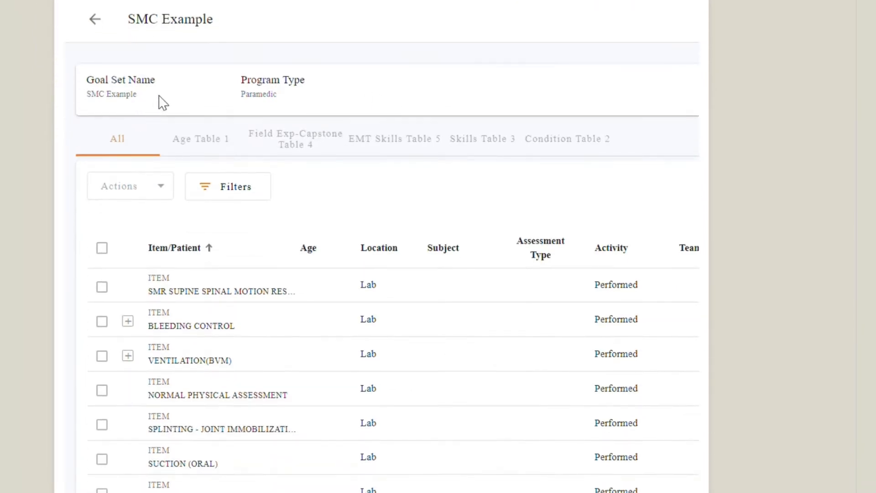
left_click(208, 139)
left_click(289, 140)
left_click(401, 178)
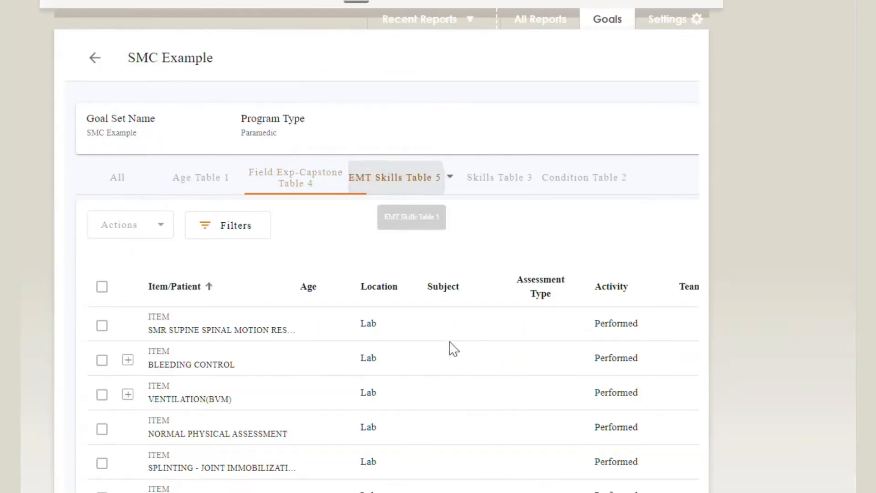
Step: Set the repetitions of the SMR Supine Spinal Motion Restriction item to 5 and save the item
scroll(417, 365, "down", 2)
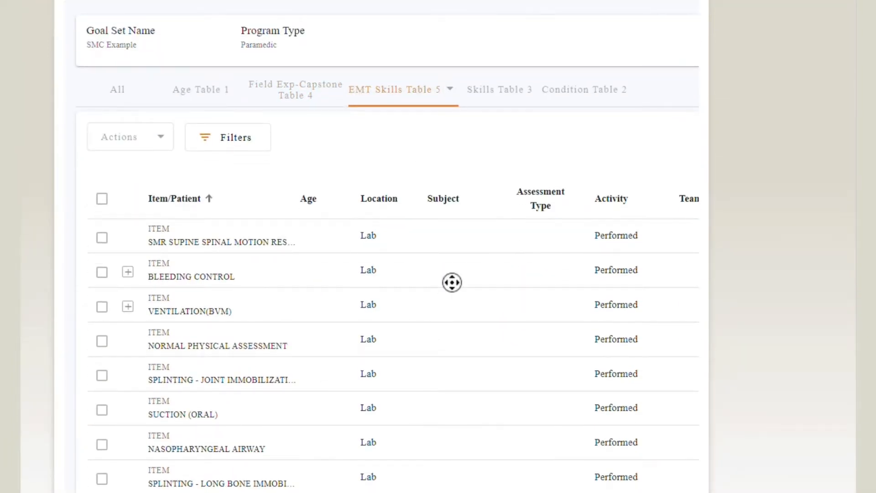
scroll(452, 283, "right", 7)
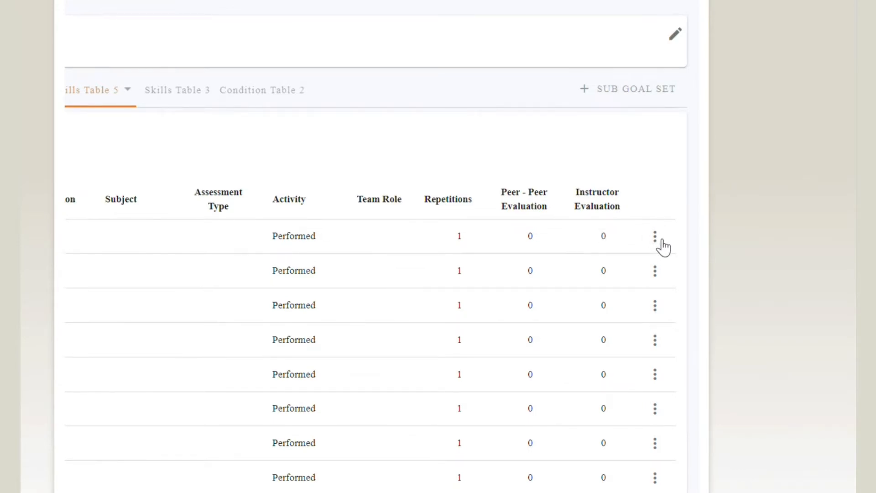
left_click(657, 241)
left_click(625, 248)
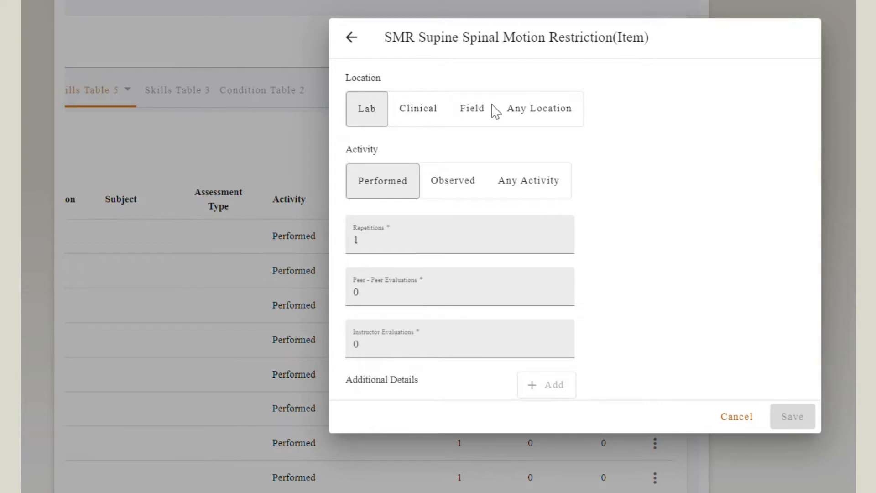
scroll(485, 152, "down", 2)
scroll(625, 182, "down", 2)
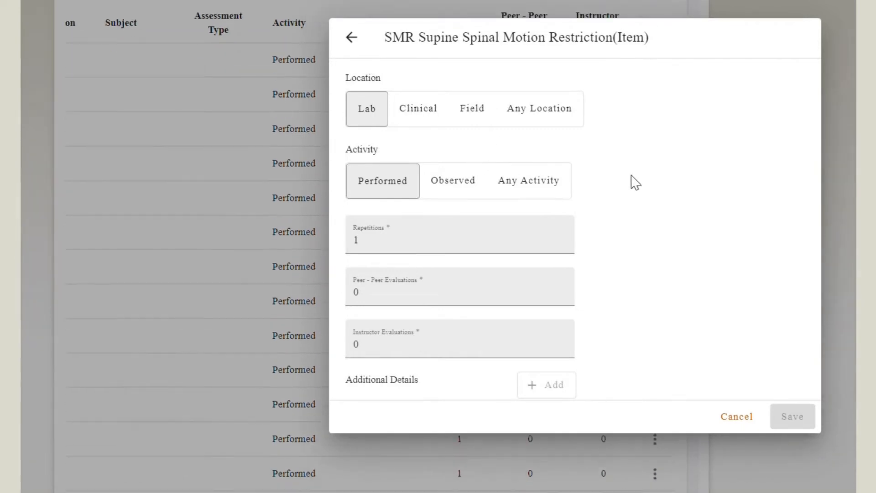
left_click(399, 252)
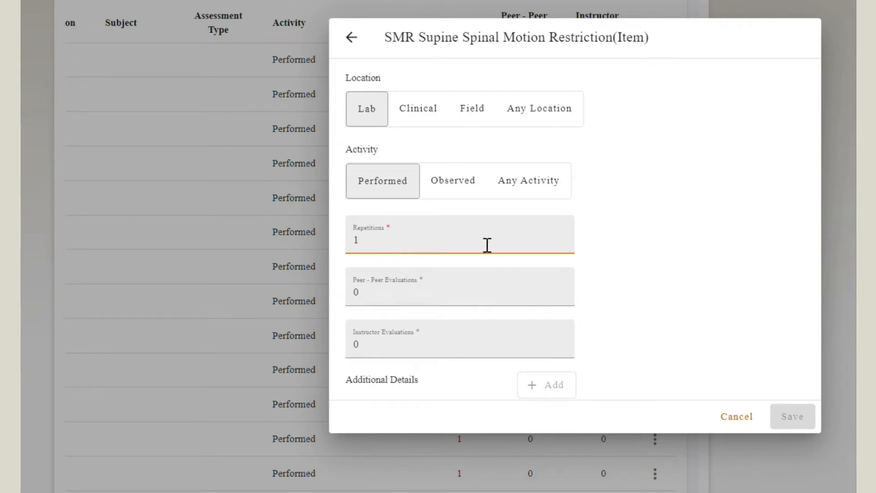
left_click_drag(487, 245, 337, 255)
type("5")
left_click(814, 422)
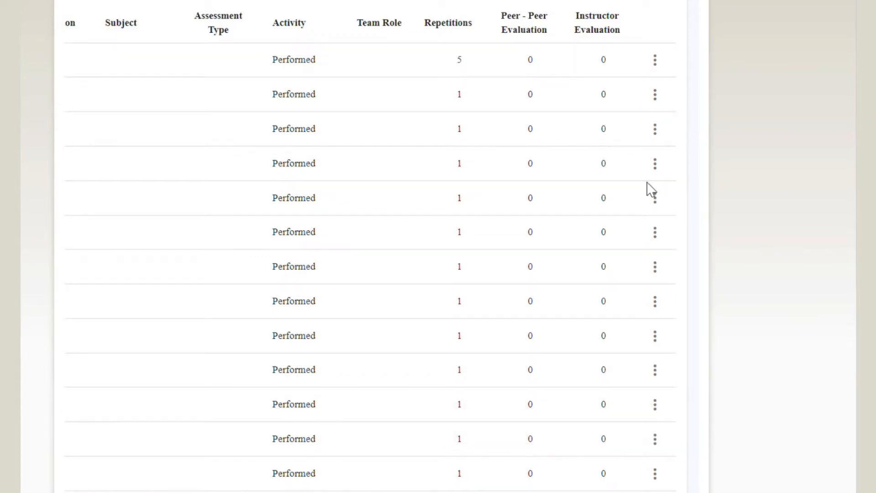
Step: View the editable name and program type of the SMC Example goal set and cancel without saving
scroll(753, 205, "up", 7)
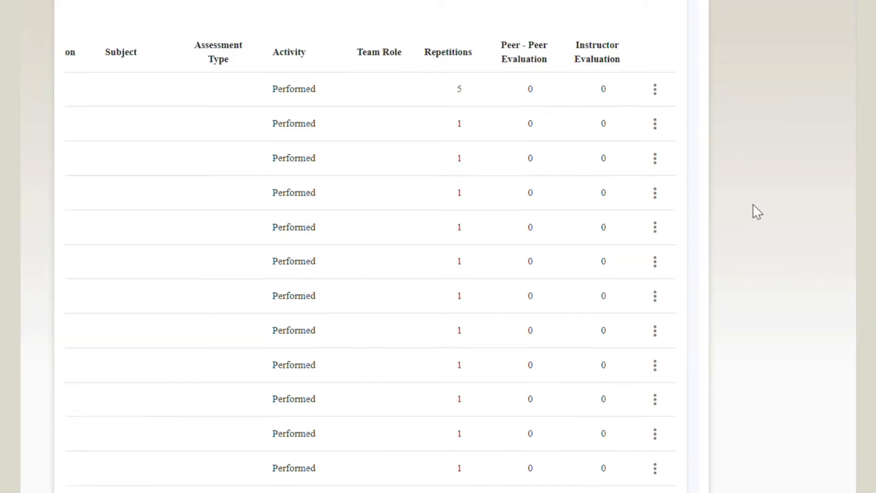
middle_click(579, 287)
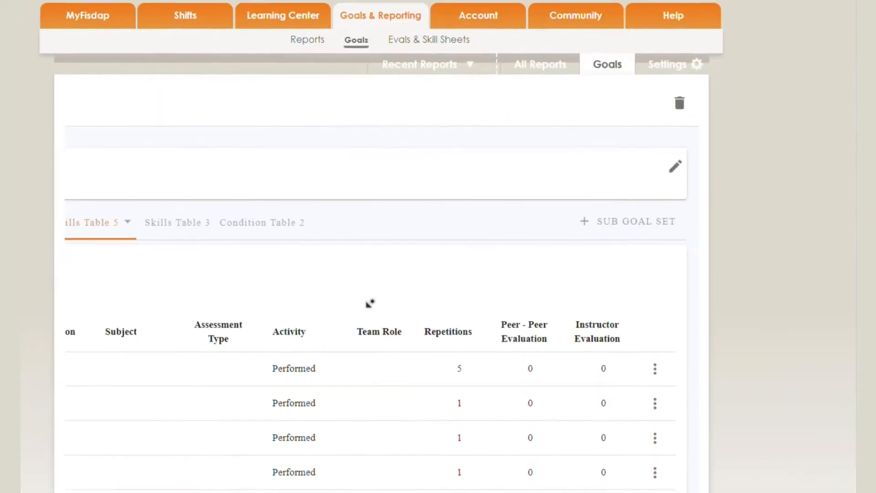
middle_click(388, 285)
left_click(675, 168)
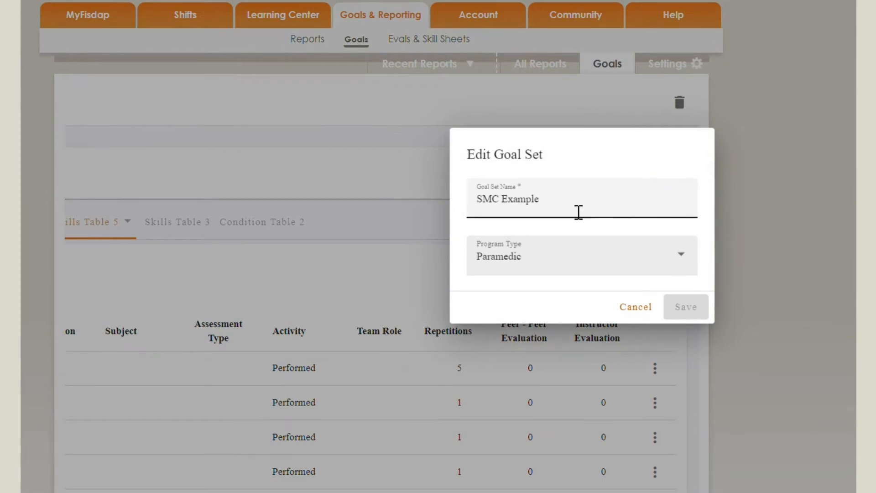
left_click_drag(578, 213, 466, 205)
left_click(643, 308)
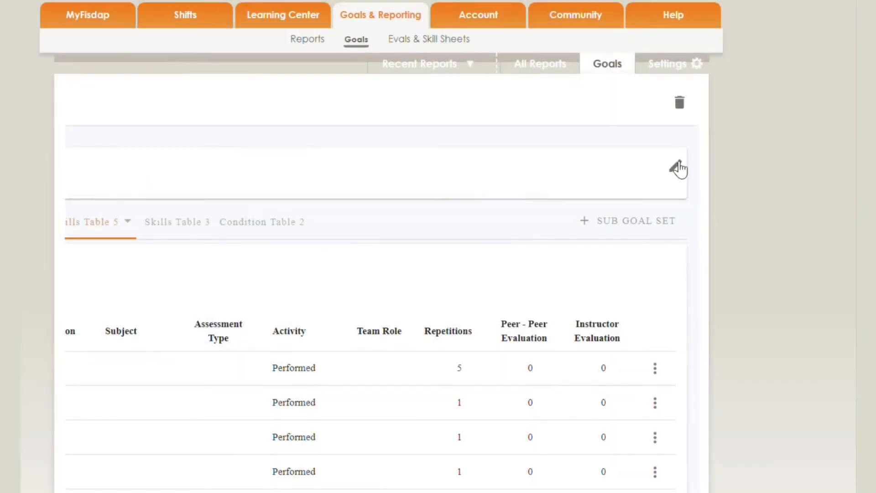
Step: Delete the SMC Example goal set and confirm the deletion
left_click(681, 105)
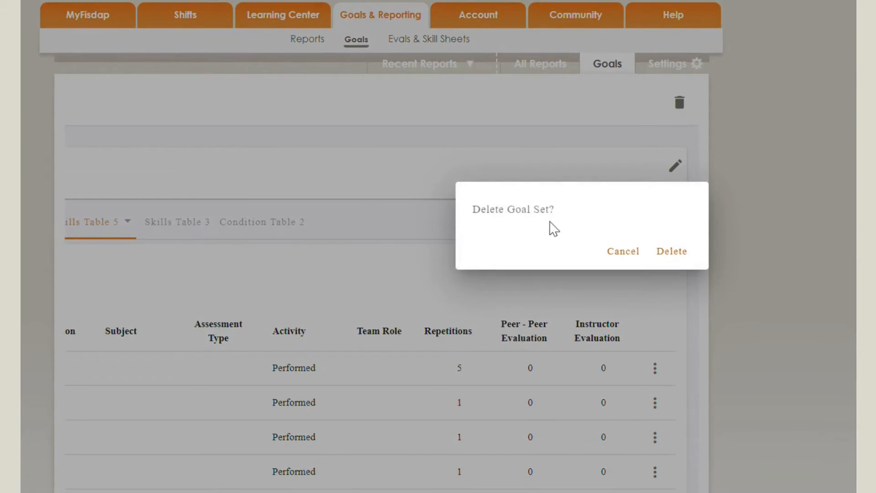
left_click(671, 252)
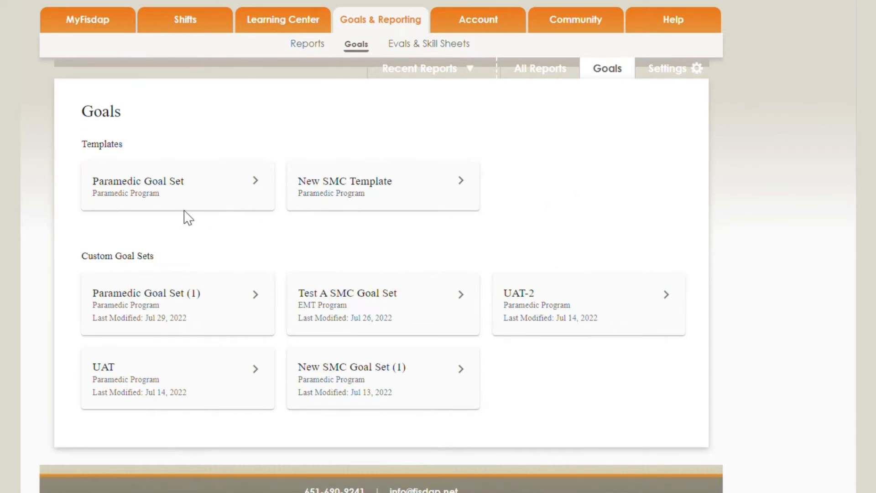
Step: Duplicate the Paramedic Goal Set template as a Paramedic goal set named Custom Goal Set
left_click(256, 185)
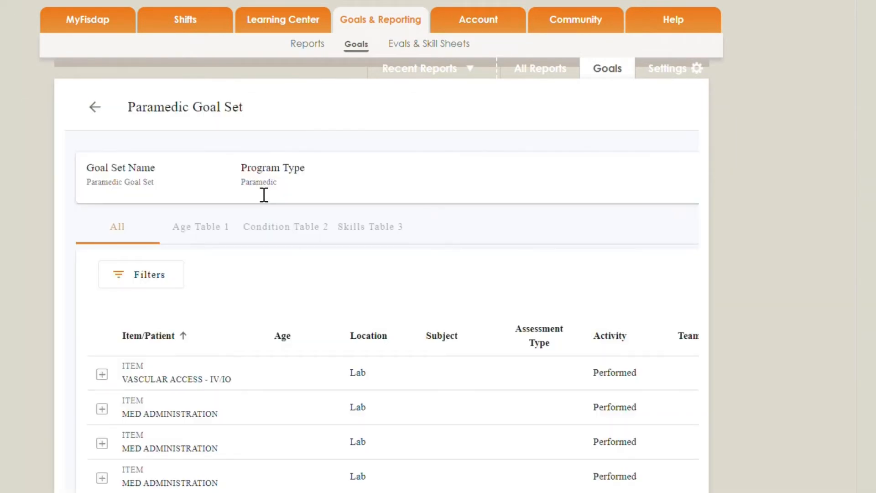
scroll(351, 190, "right", 10)
left_click(561, 182)
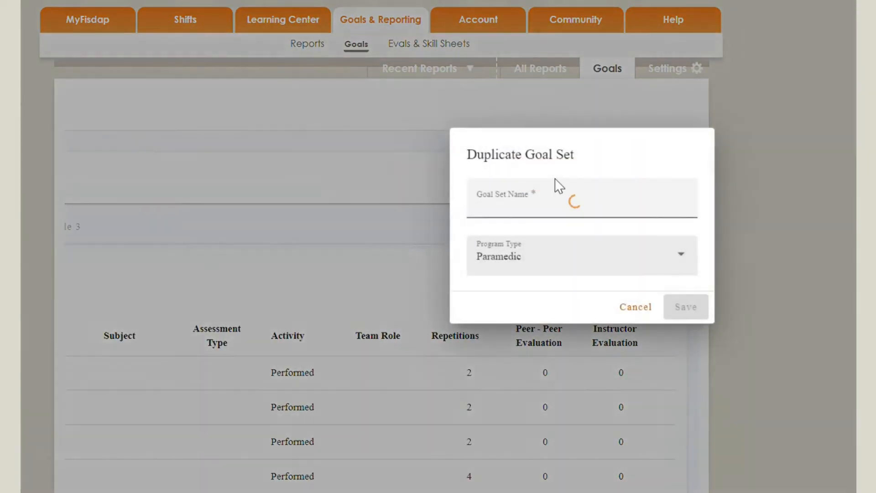
triple_click(530, 209)
type("Custom Goal Set")
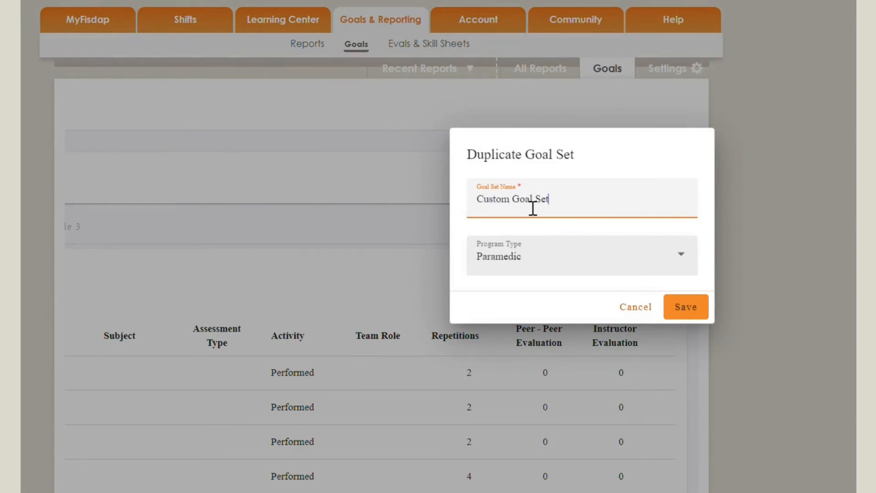
left_click(687, 307)
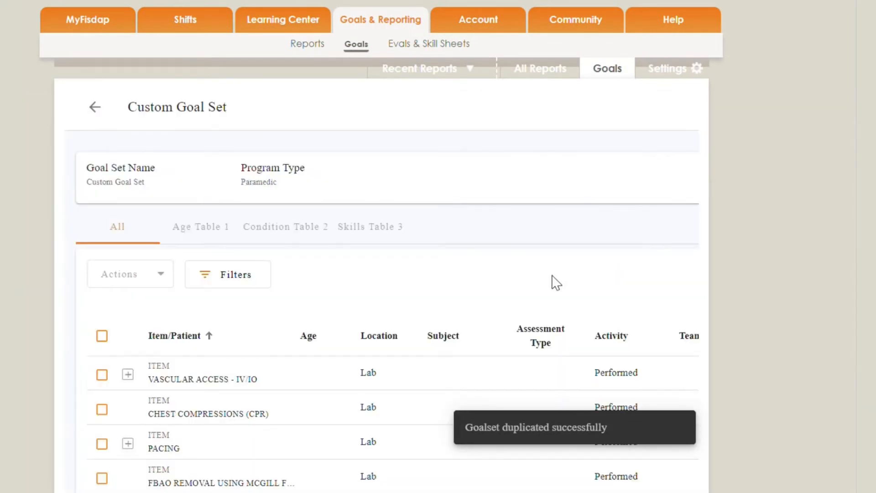
Step: Select the Vascular Access - IV/IO and Chest Compressions (CPR) items and view the sub goal sets they can be added to
scroll(505, 289, "down", 2)
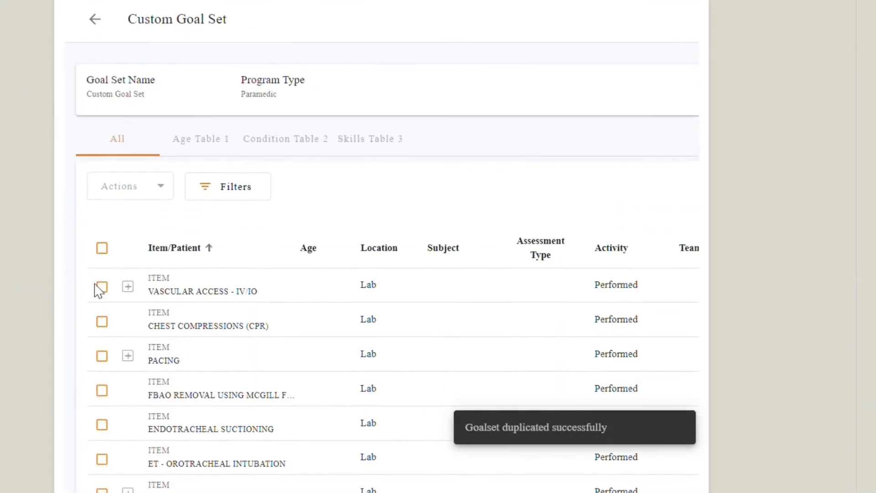
double_click(106, 292)
left_click(103, 289)
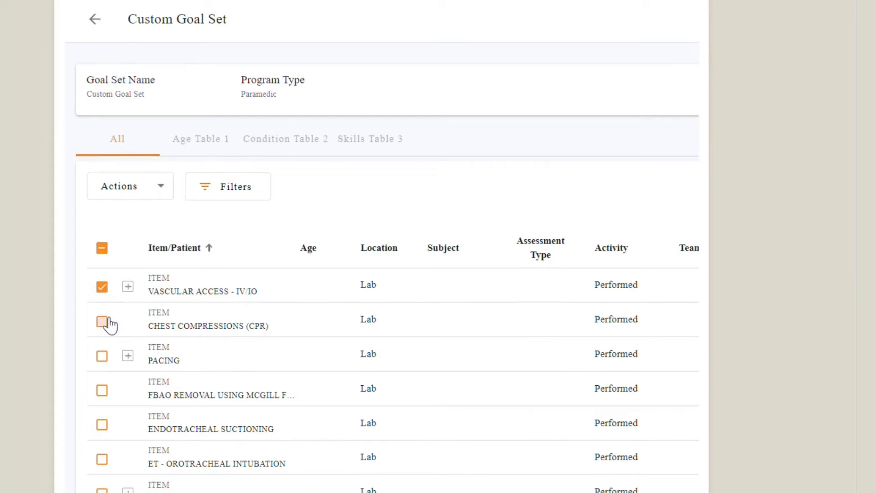
left_click(108, 325)
left_click(163, 188)
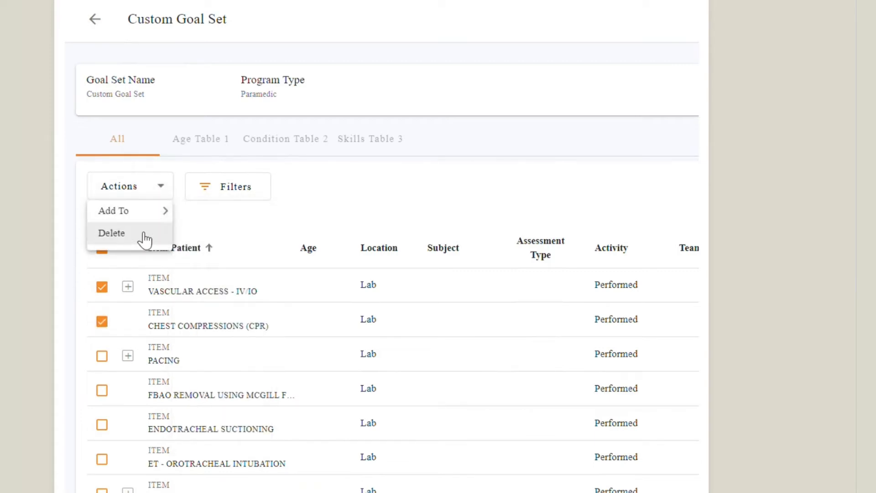
mouse_move(152, 218)
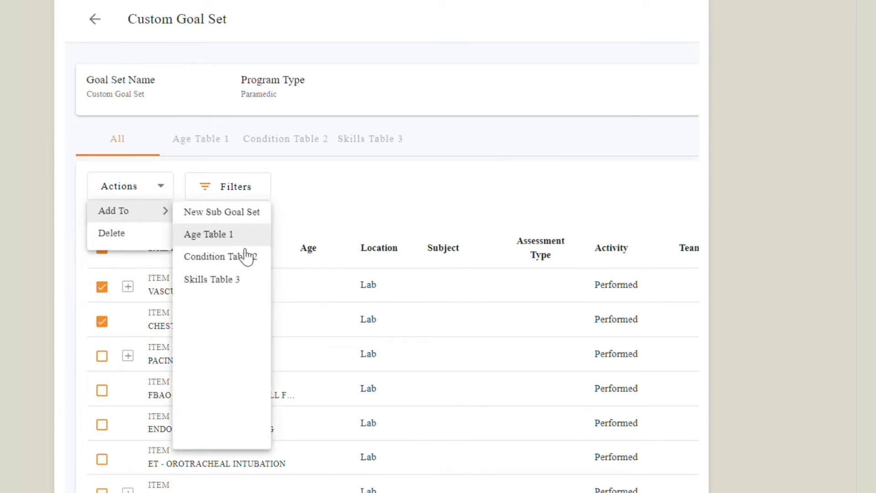
left_click(384, 168)
Step: Edit the Vascular Access - IV/IO item, setting its location to Any Location and its activity to Observed
middle_click(476, 209)
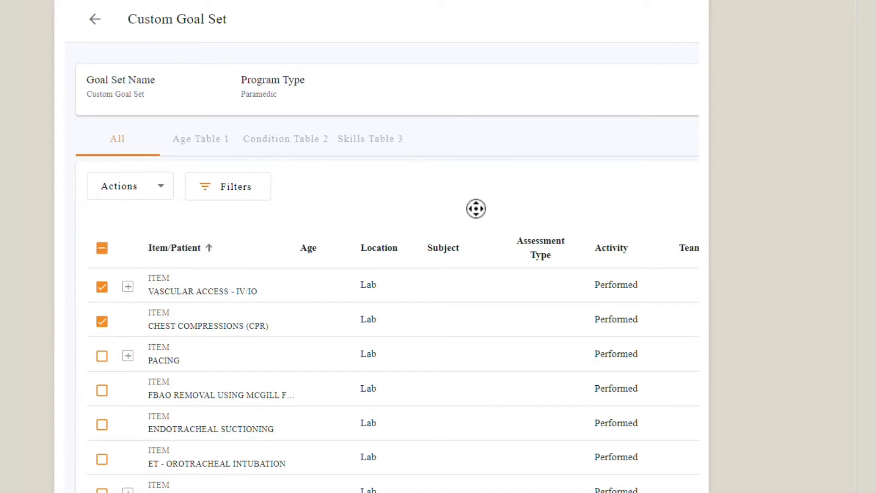
middle_click(568, 198)
left_click(656, 284)
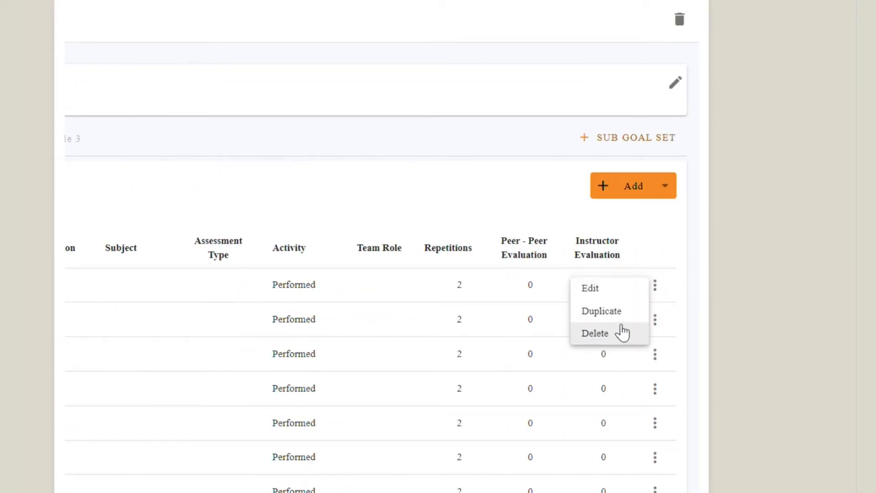
left_click(612, 290)
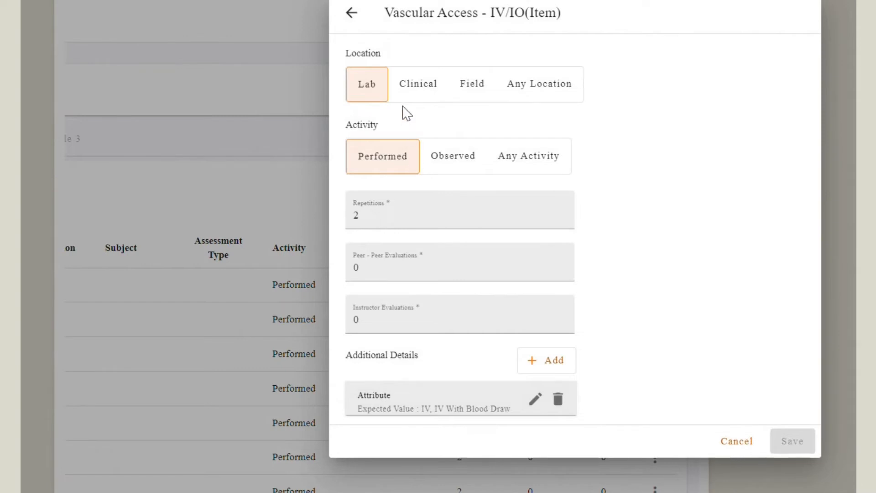
left_click(425, 89)
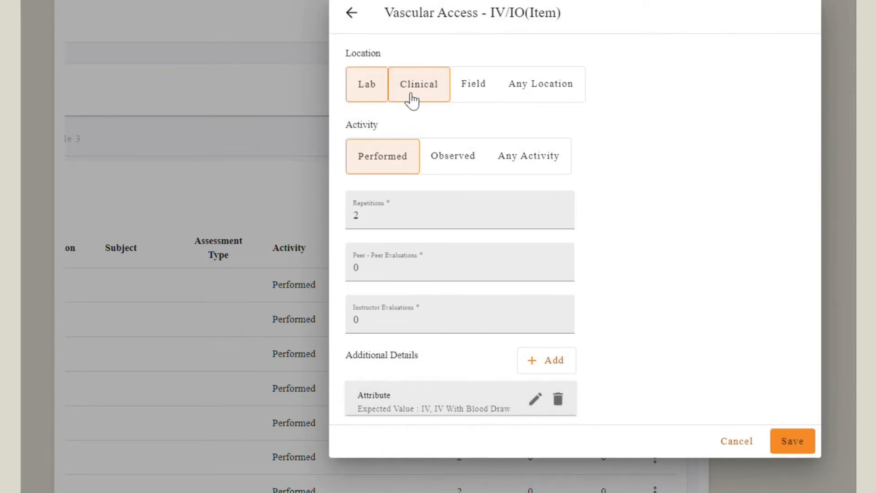
left_click(473, 94)
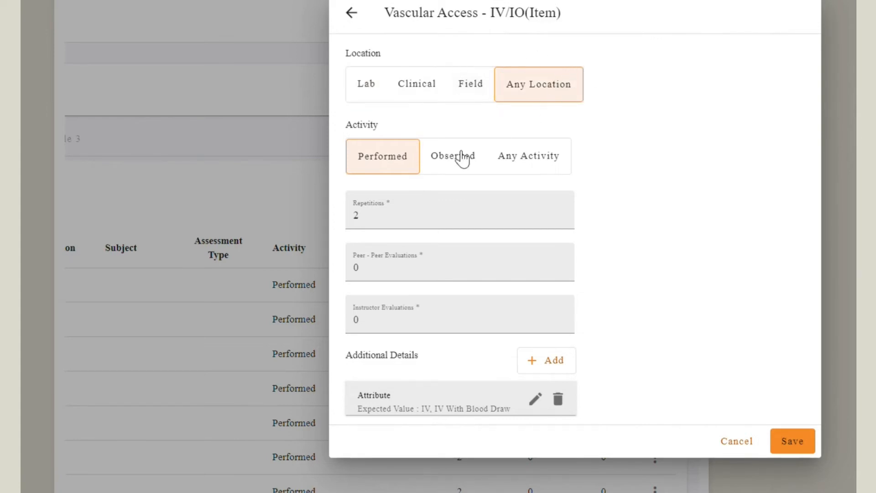
left_click(458, 163)
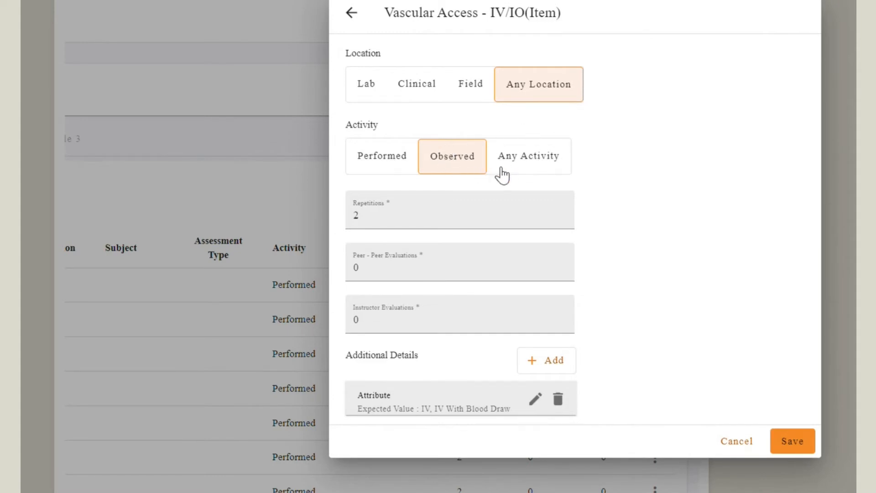
scroll(615, 169, "down", 2)
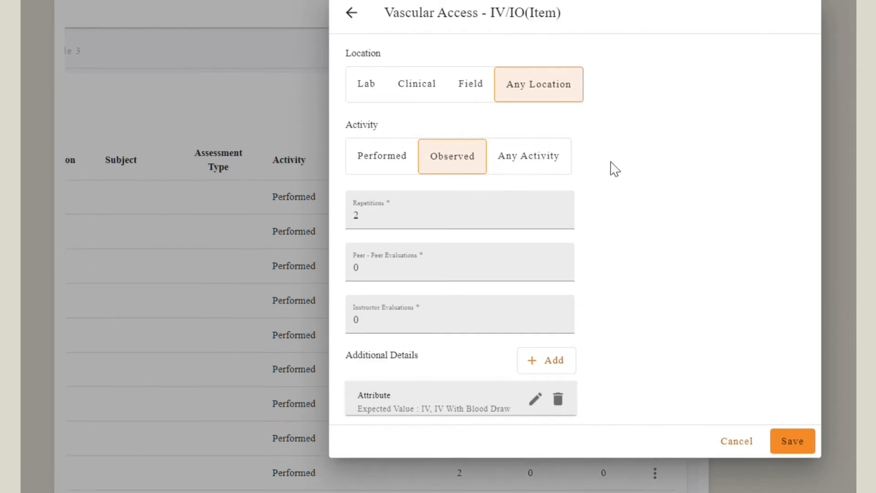
scroll(610, 175, "down", 3)
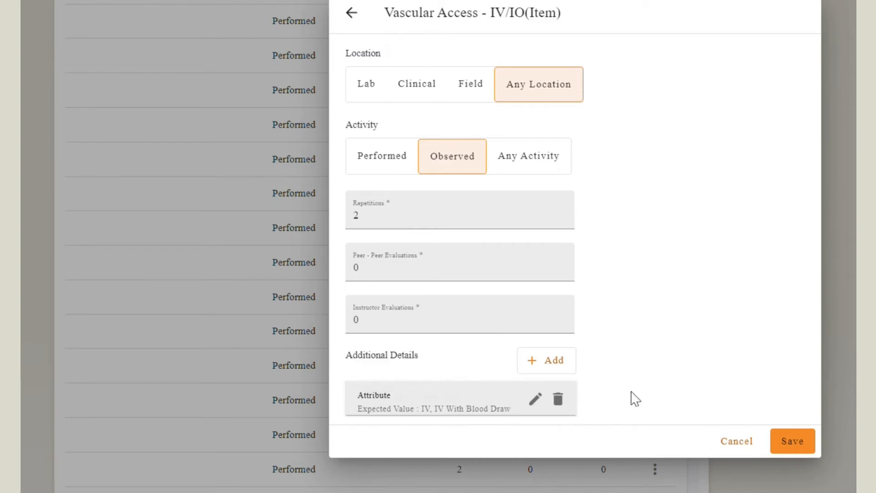
Step: Limit the Vascular Access - IV/IO attribute's expected value to IV only and save the item
left_click(538, 399)
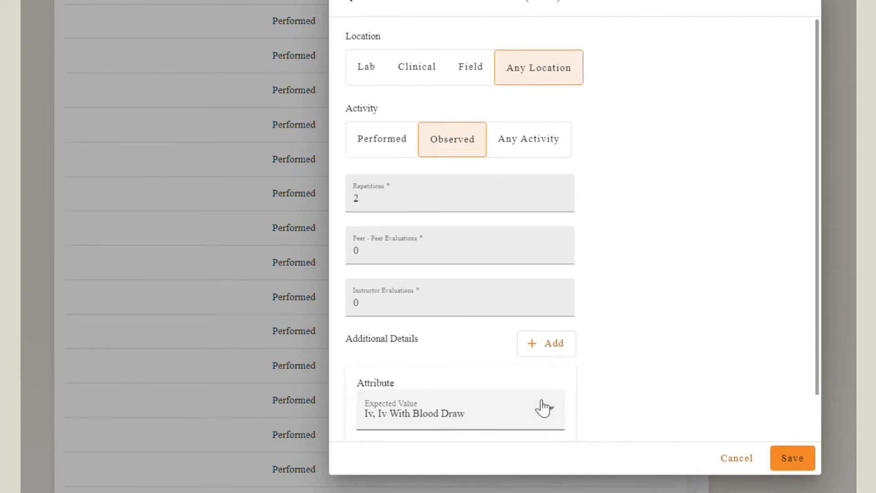
scroll(497, 357, "down", 1)
left_click(493, 372)
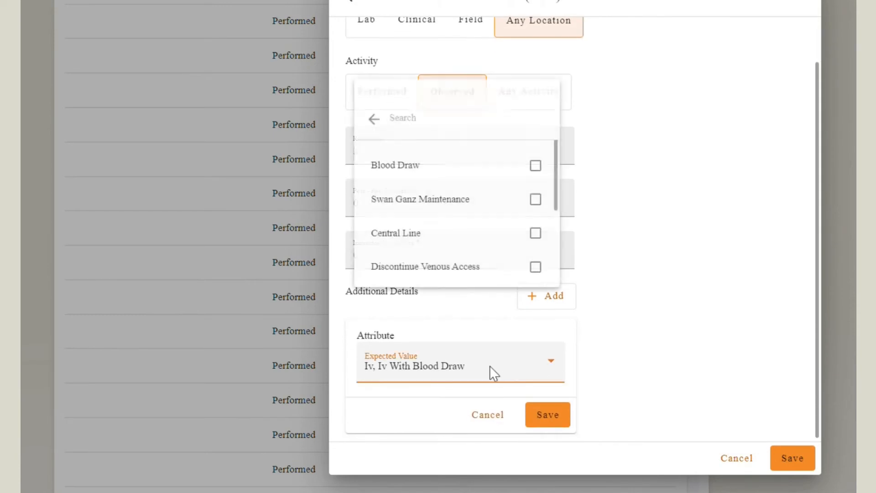
left_click(536, 273)
left_click(545, 413)
left_click(548, 416)
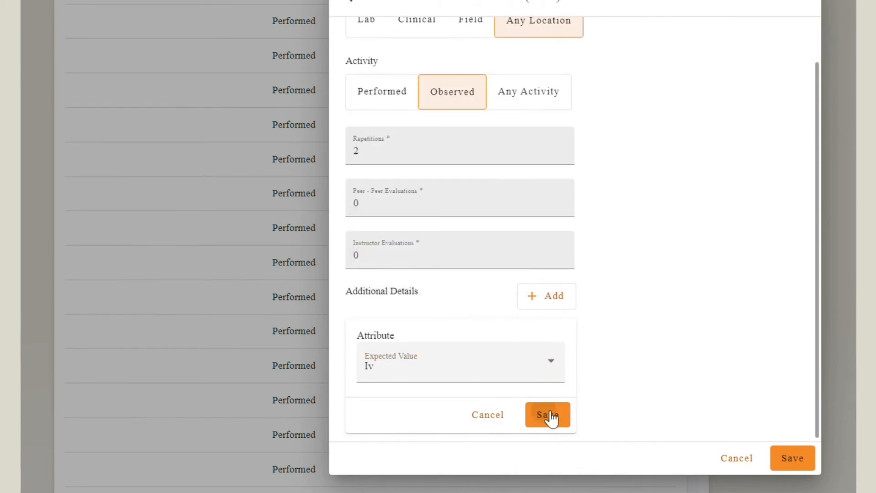
left_click(792, 441)
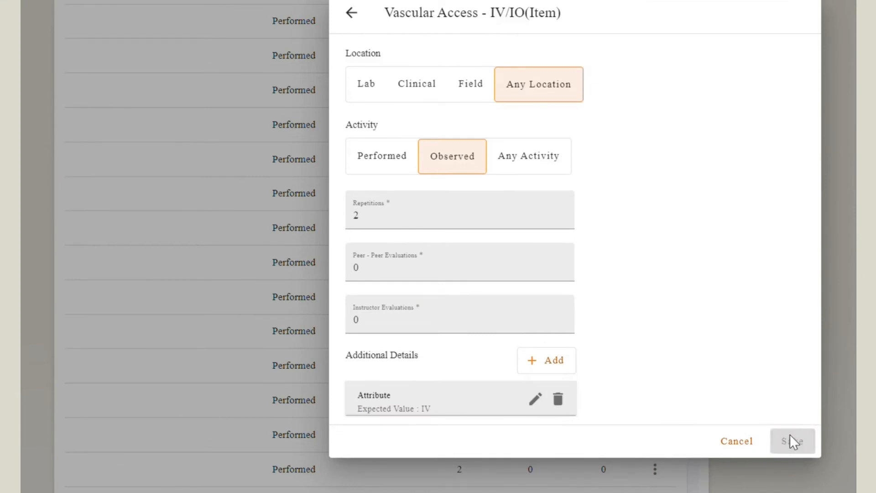
Step: Edit the last patient in the goal set, setting its subject to Human and its status to Alive
scroll(578, 310, "down", 10)
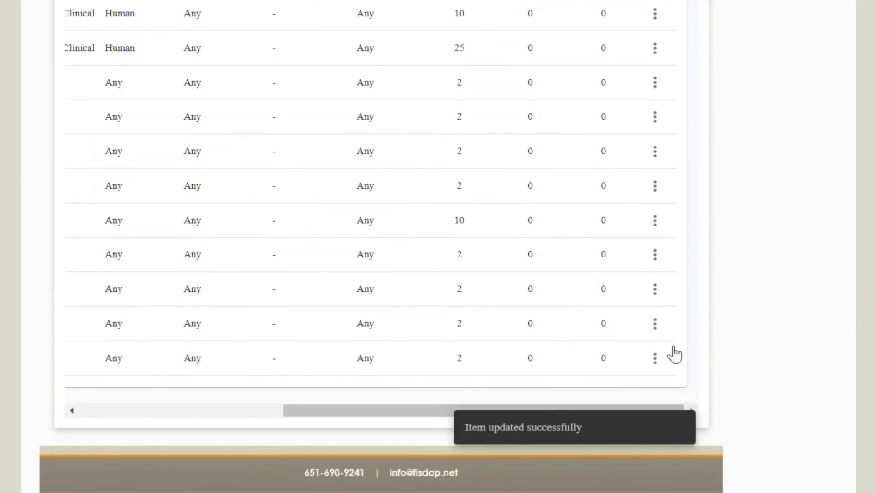
left_click(656, 360)
left_click(632, 373)
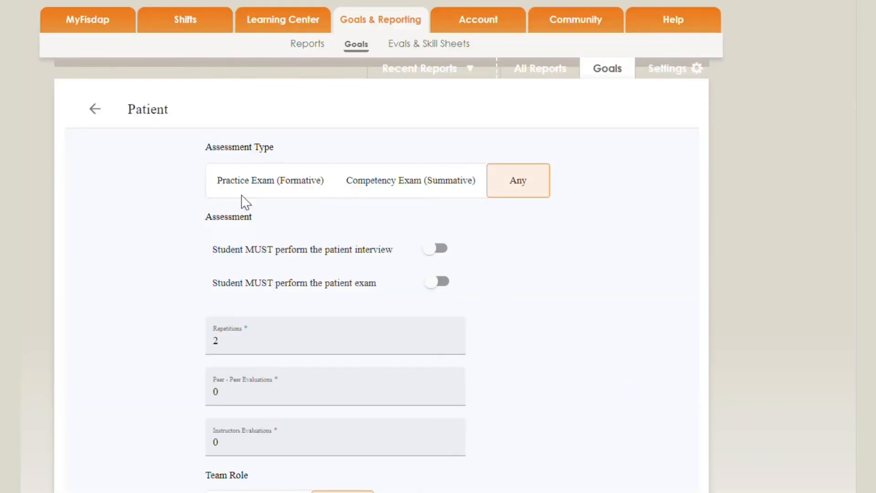
scroll(415, 206, "down", 2)
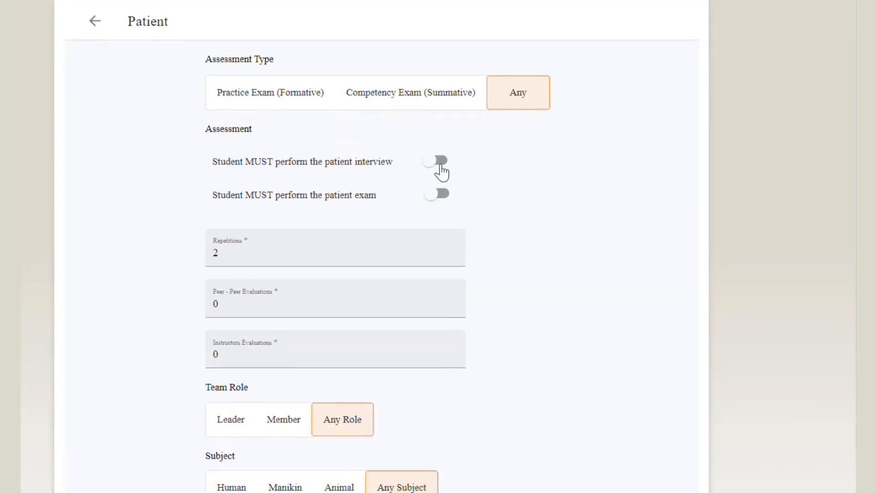
scroll(442, 205, "down", 6)
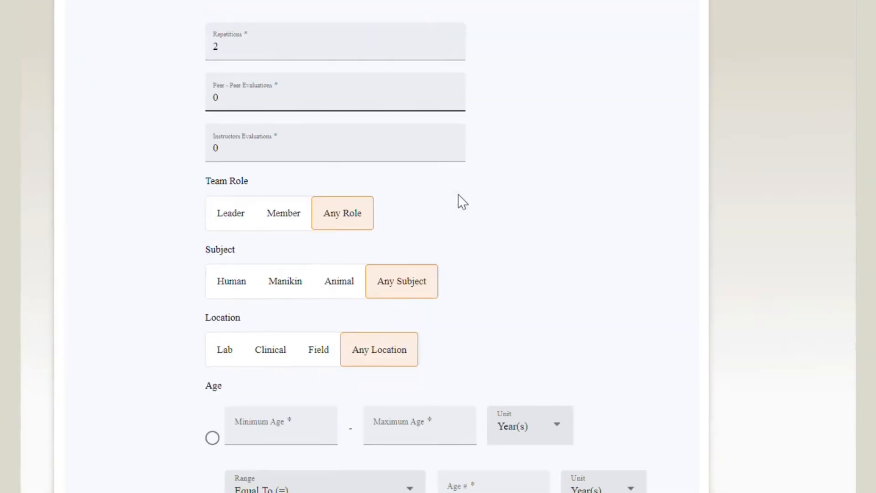
scroll(421, 180, "down", 2)
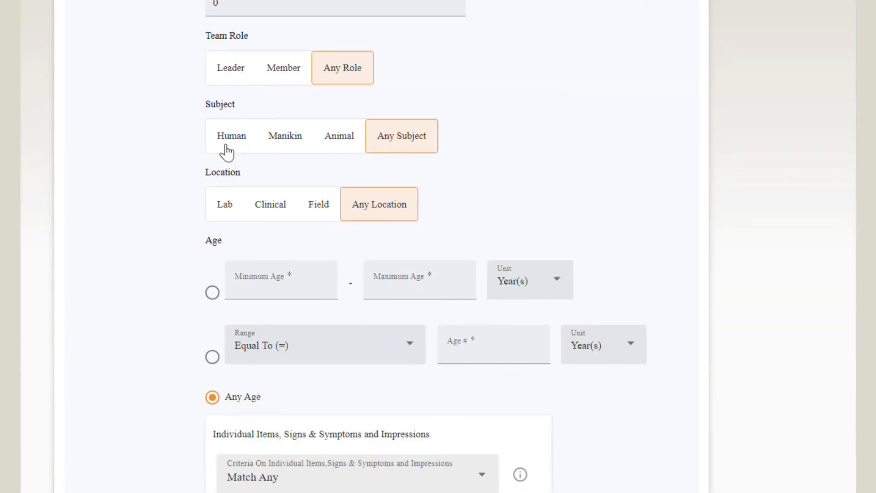
left_click(252, 144)
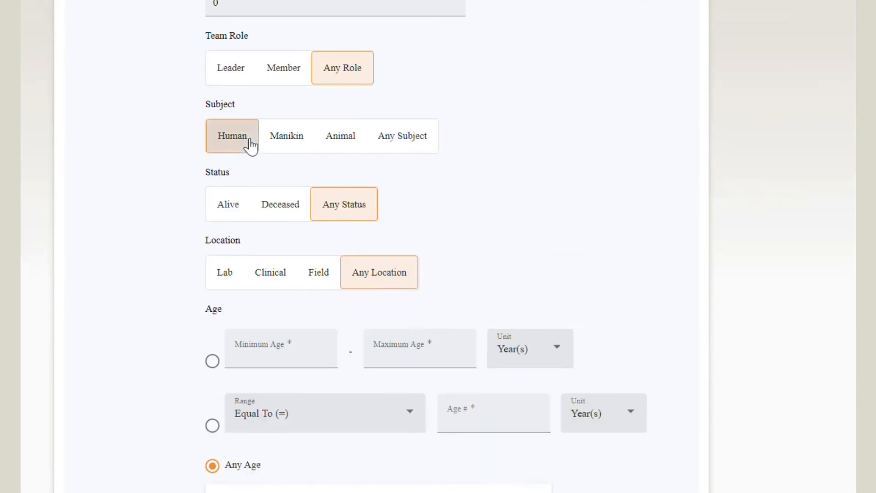
left_click(228, 208)
Step: View the patient's age unit choices and age comparison options, and return the age criterion to Any Age
scroll(247, 273, "down", 2)
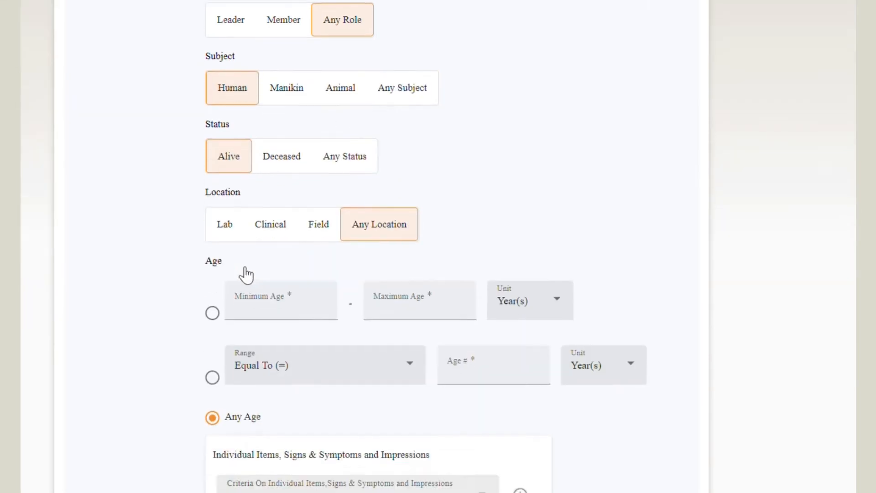
scroll(225, 221, "down", 2)
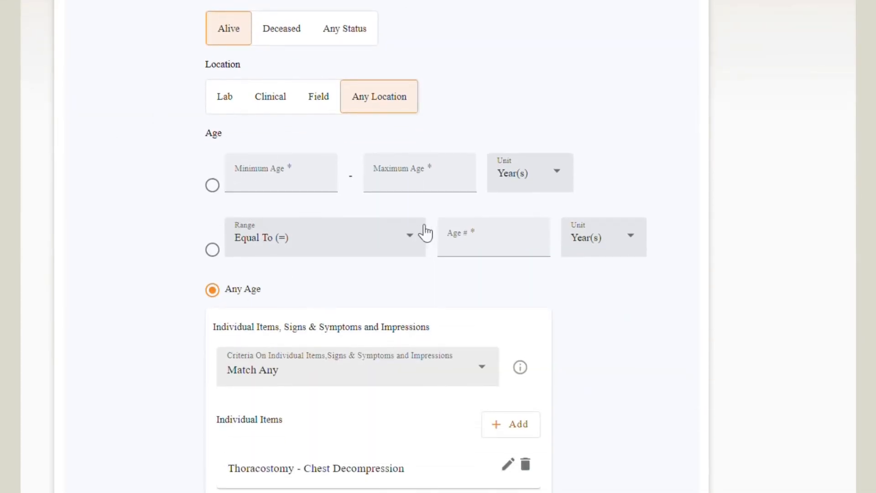
left_click(212, 186)
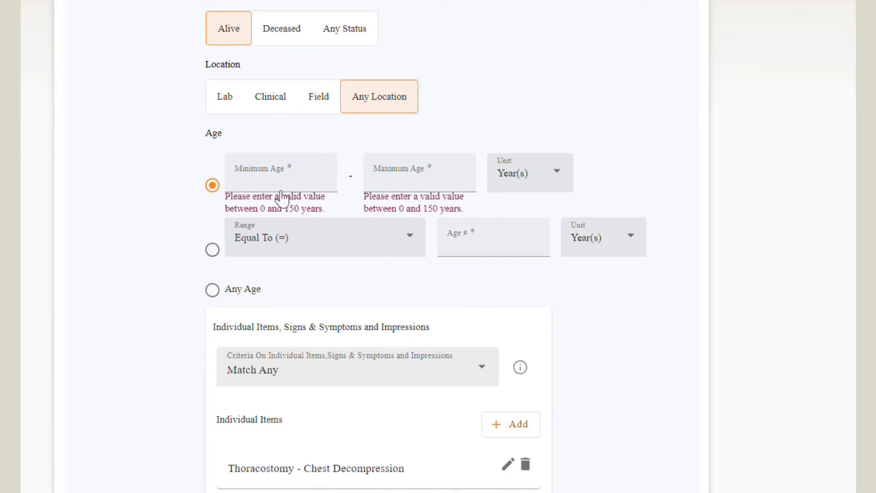
left_click(564, 179)
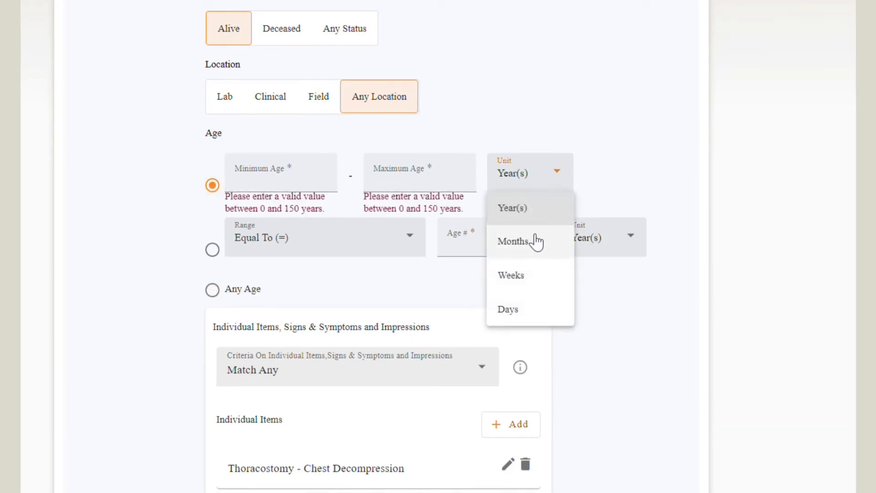
left_click(622, 131)
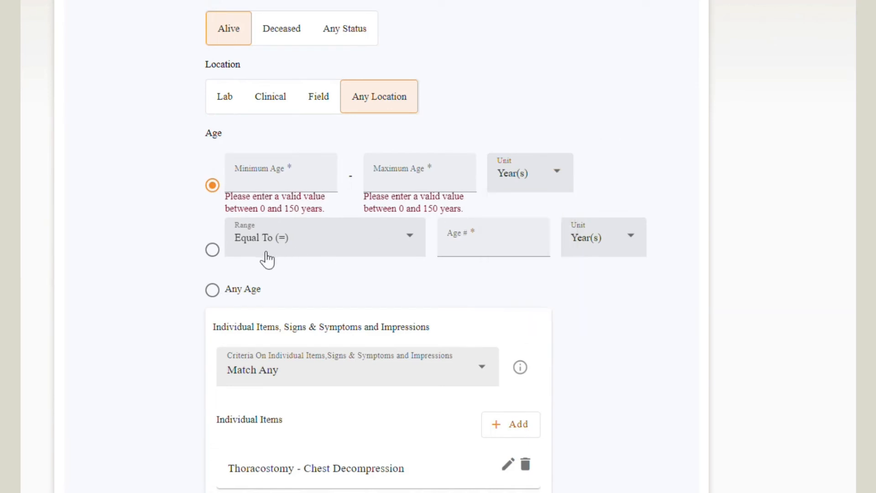
left_click(213, 250)
left_click(387, 242)
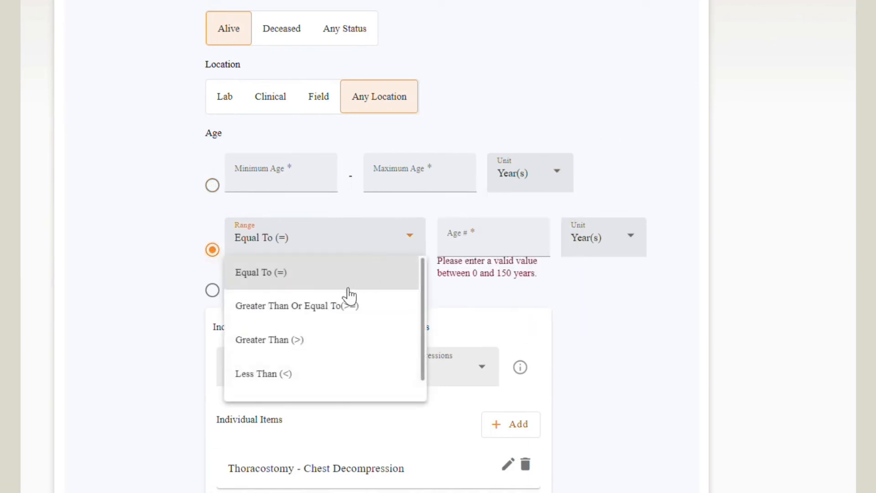
scroll(306, 354, "down", 1)
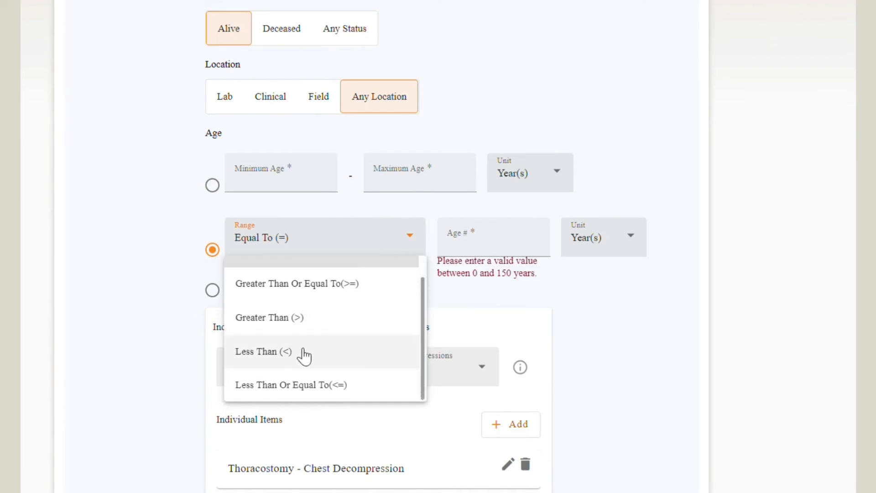
left_click(143, 254)
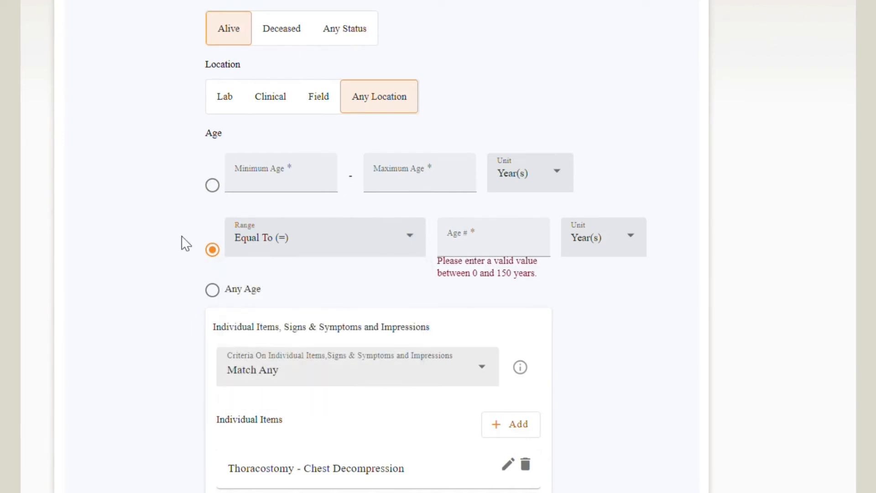
left_click(237, 301)
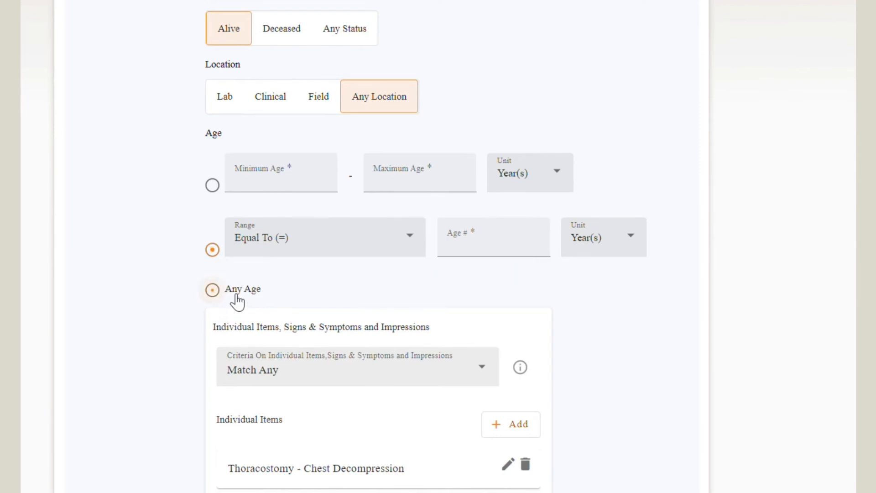
Step: Add Bleeding to the patient's signs and symptoms
scroll(622, 182, "down", 5)
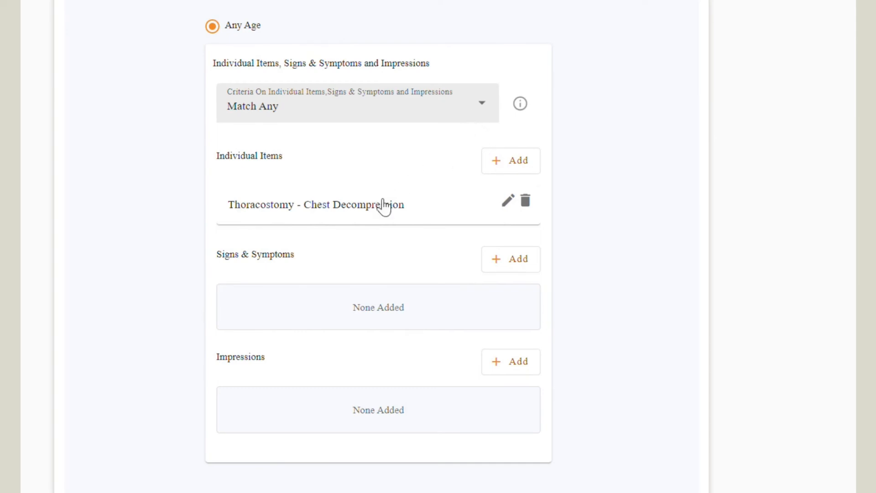
left_click(510, 266)
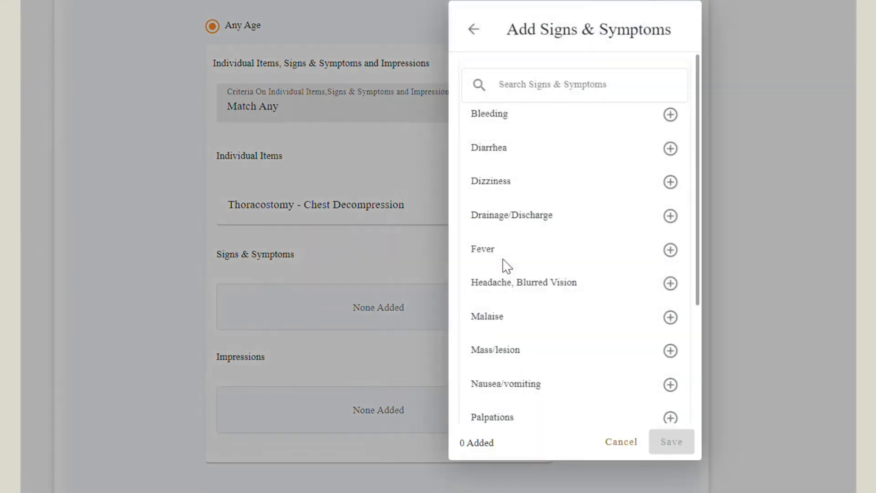
left_click(670, 114)
left_click(661, 441)
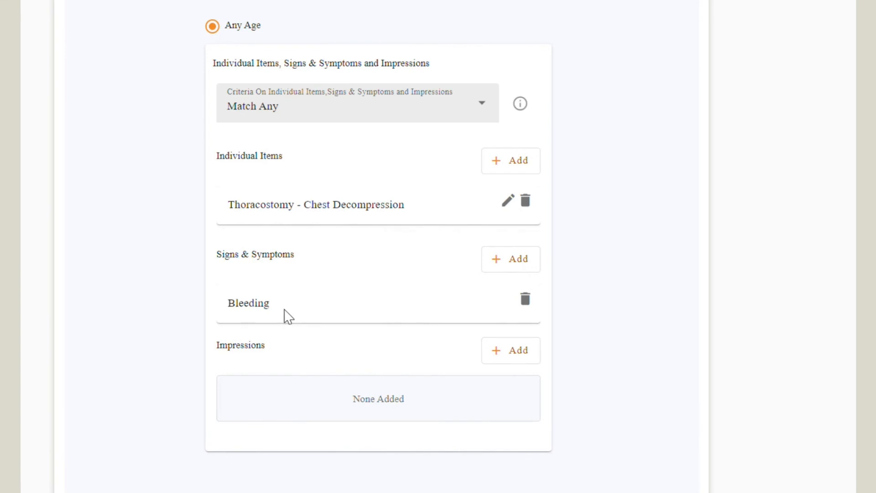
Step: Set the criteria on individual items, signs and symptoms and impressions to Match All and save the patient
left_click(368, 109)
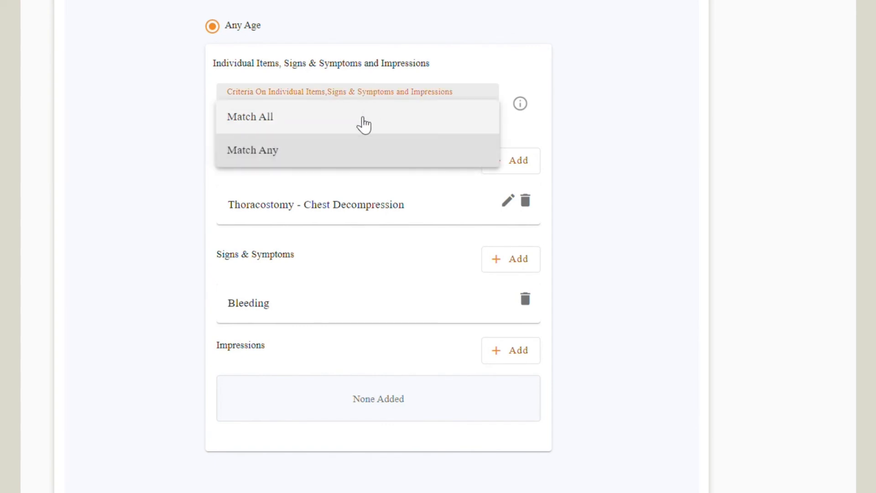
left_click(362, 125)
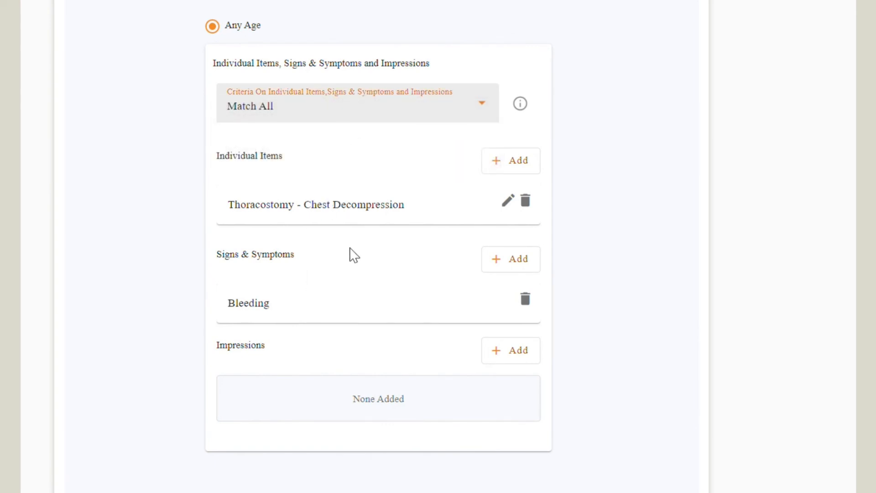
scroll(354, 255, "down", 3)
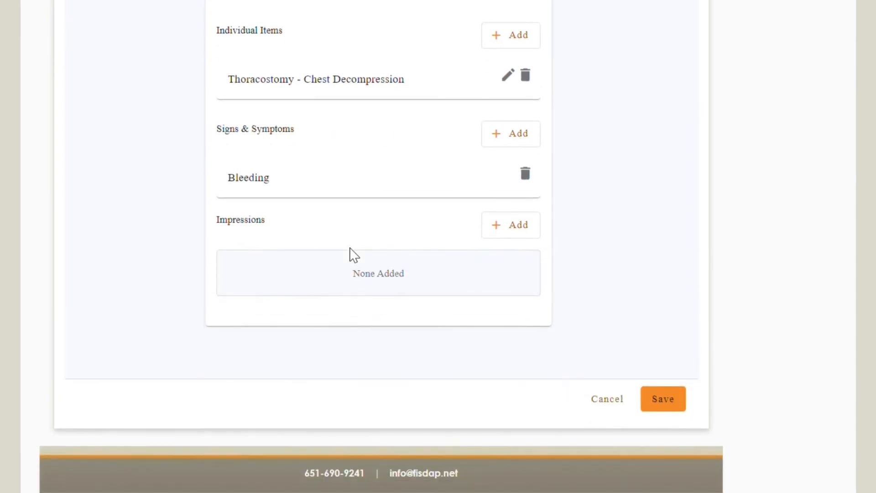
left_click(665, 402)
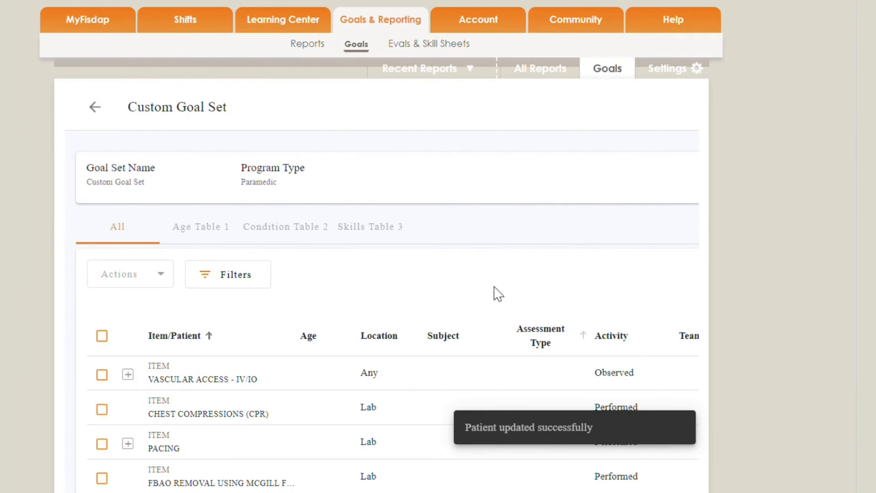
Step: View the editable name and program type of Custom Goal Set, cancel without saving, and return to the Goals overview
middle_click(372, 197)
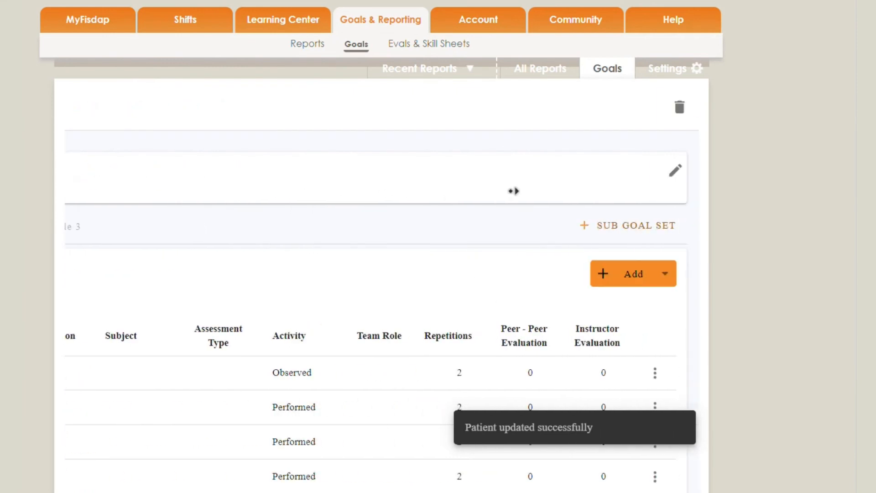
middle_click(511, 191)
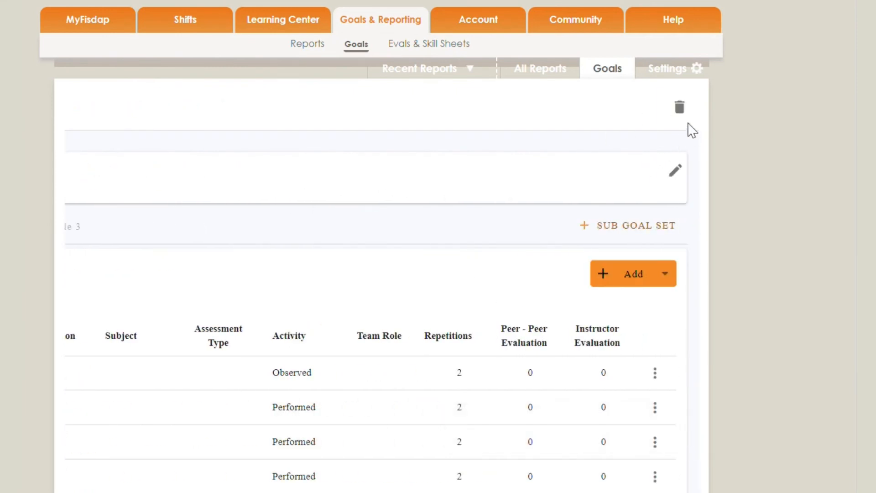
left_click(674, 177)
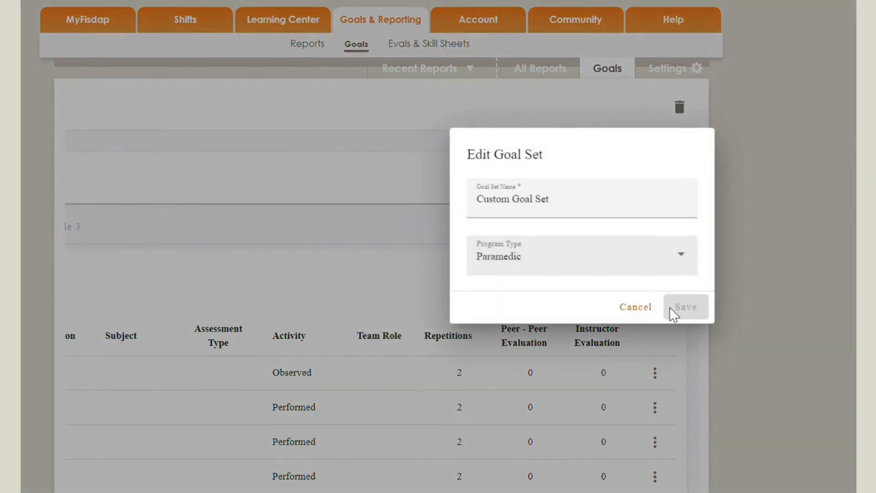
left_click(639, 310)
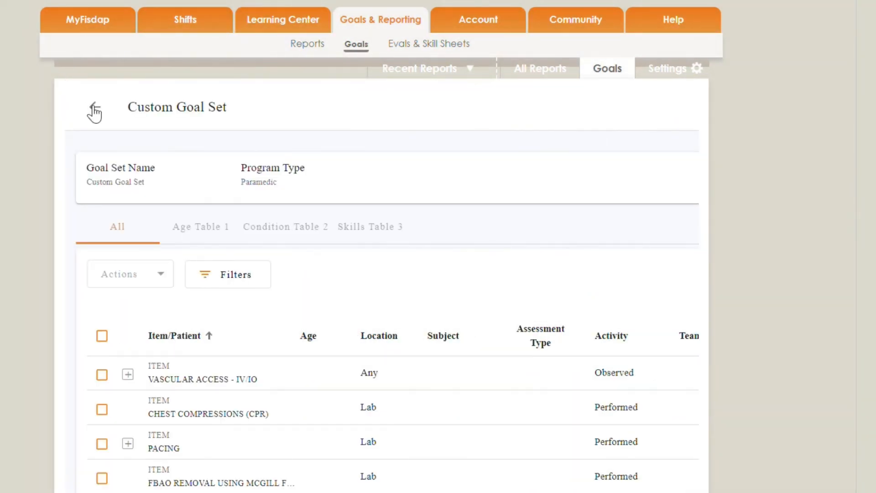
left_click(95, 110)
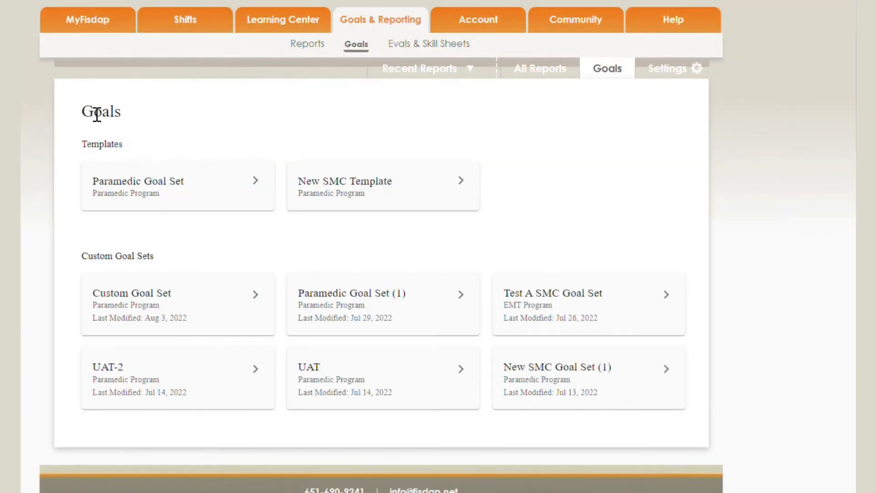